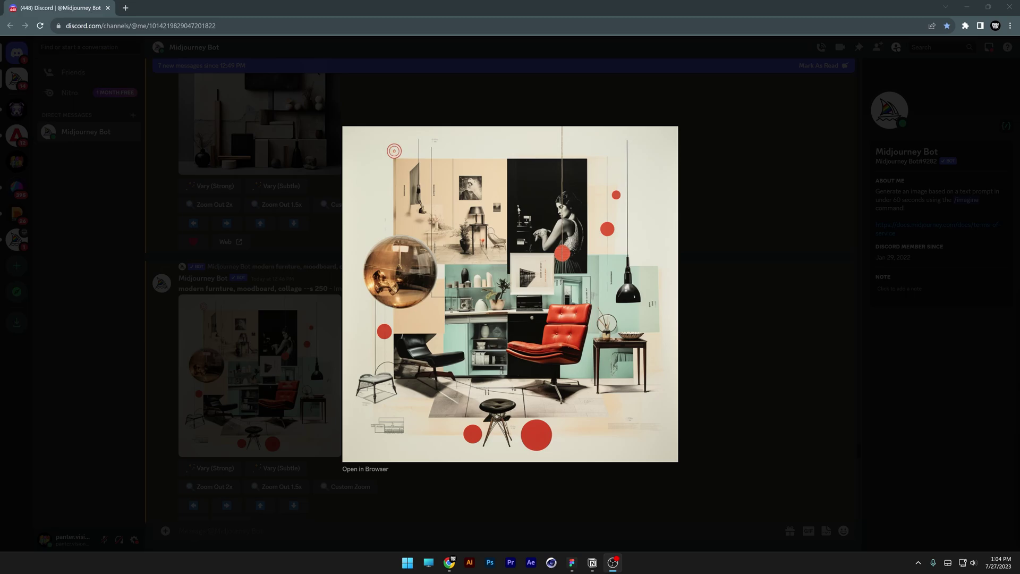
Highlight the fishermen moodboard prompt, from the word moodboard through its keywords.
{"action": "key", "text": "Escape"}
{"action": "scroll", "coordinate": [541, 347], "scroll_direction": "up", "scroll_amount": 10}
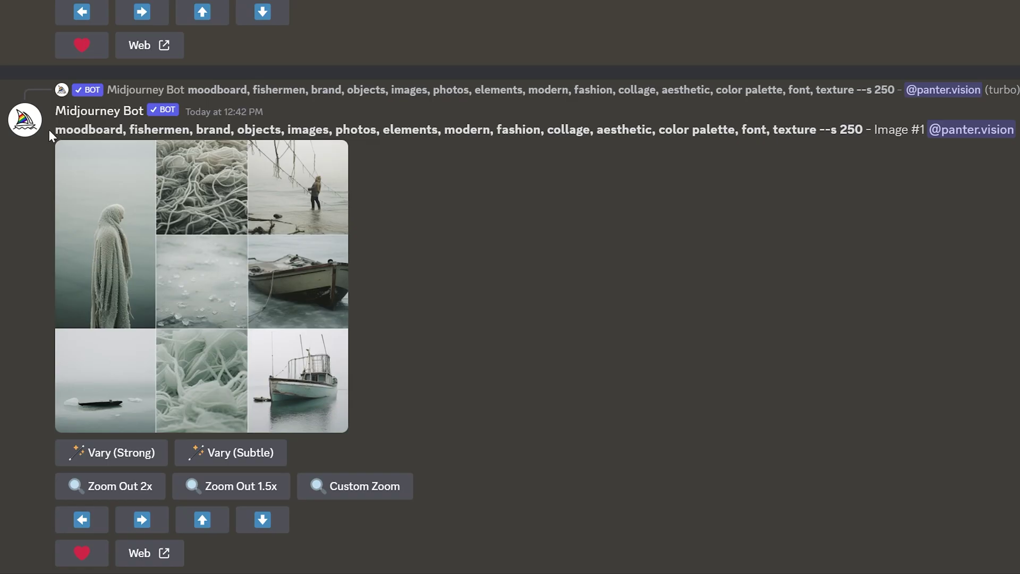
{"action": "triple_click", "coordinate": [162, 139]}
{"action": "double_click", "coordinate": [89, 129]}
{"action": "left_click_drag", "start_coordinate": [129, 130], "coordinate": [769, 141]}
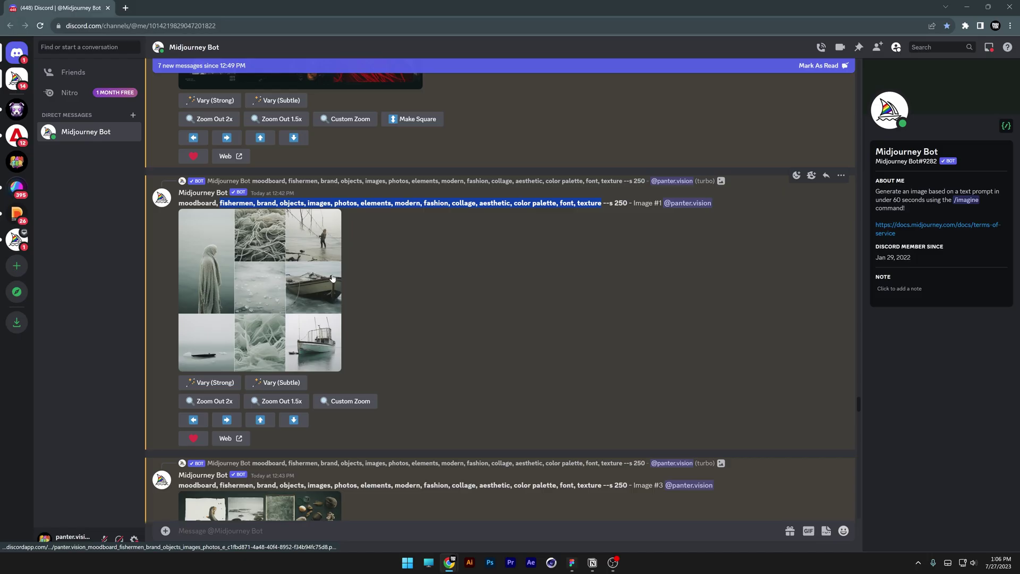
View the first fishermen moodboard enlarged, then the next one with teal boots, ropes and boats.
{"action": "left_click", "coordinate": [331, 274]}
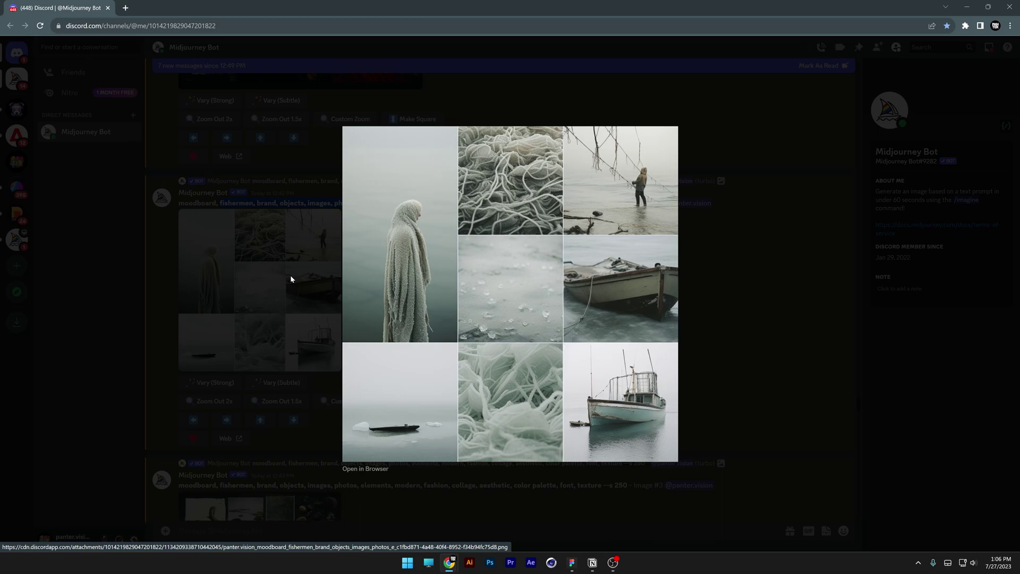
{"action": "left_click", "coordinate": [290, 275]}
{"action": "scroll", "coordinate": [319, 276], "scroll_direction": "down", "scroll_amount": 5}
{"action": "left_click", "coordinate": [319, 282]}
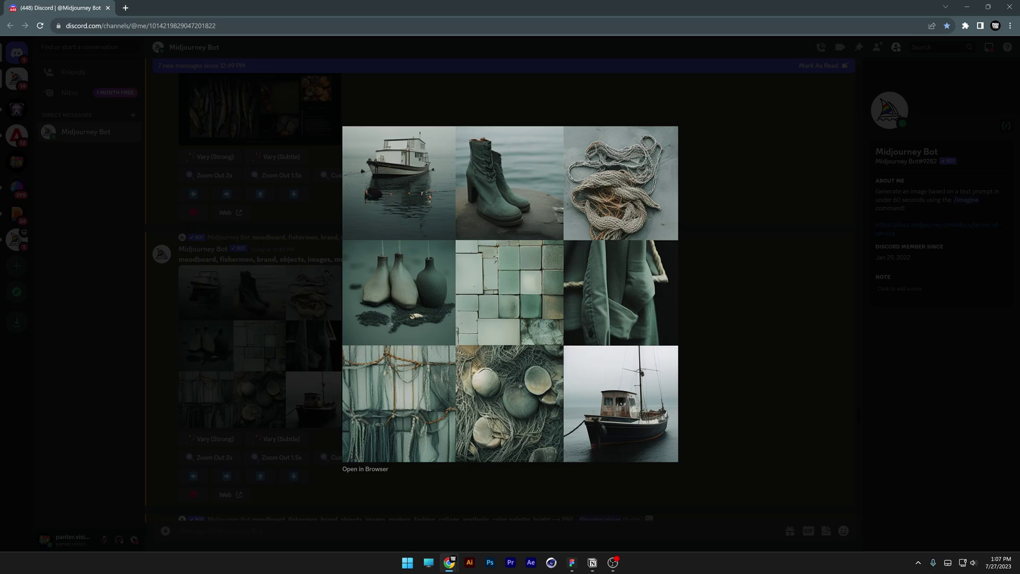
View the red bright fishermen collage enlarged.
{"action": "left_click", "coordinate": [690, 273]}
{"action": "scroll", "coordinate": [690, 273], "scroll_direction": "down", "scroll_amount": 1}
{"action": "scroll", "coordinate": [690, 273], "scroll_direction": "down", "scroll_amount": 2}
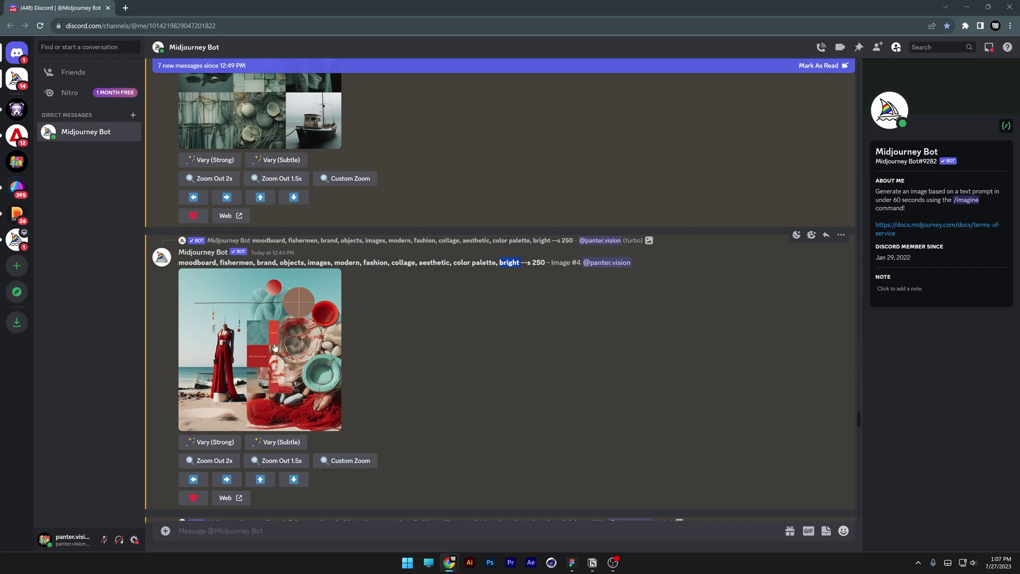
{"action": "left_click", "coordinate": [247, 343]}
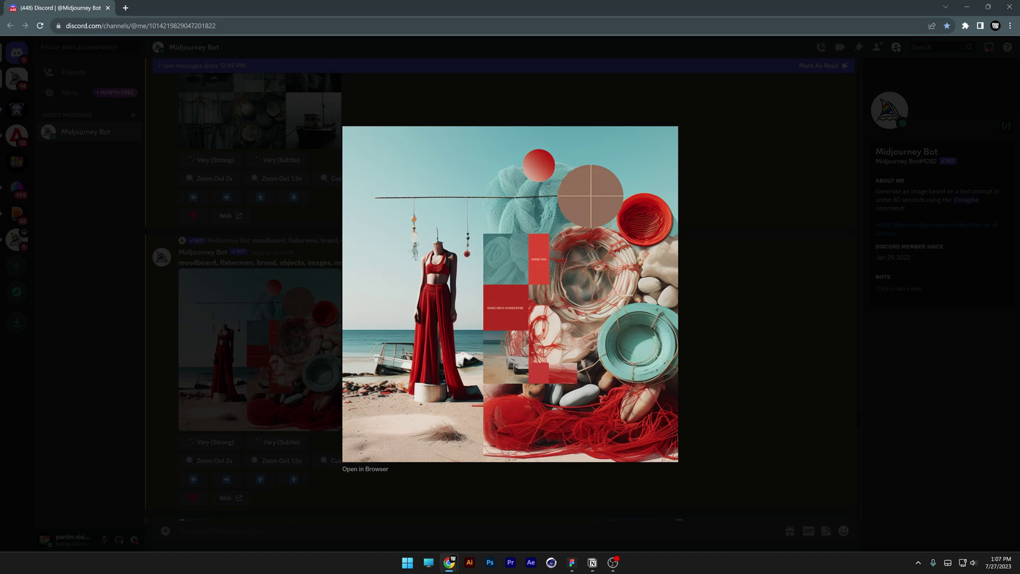
{"action": "left_click", "coordinate": [736, 239]}
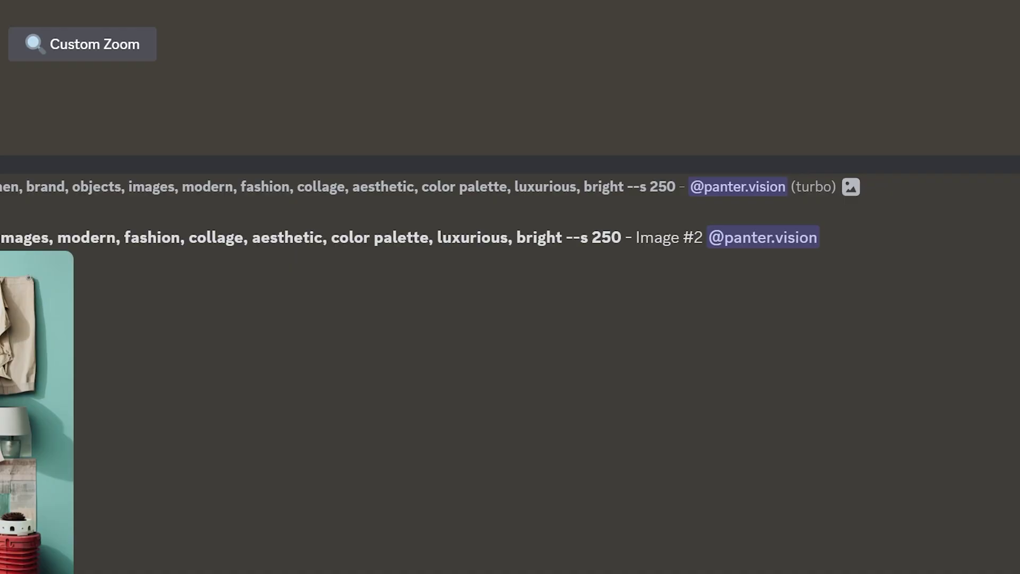
Highlight 'luxurious, bright' in the prompt, then enlarge the teal red-boat collage and the material mood board.
{"action": "left_click_drag", "start_coordinate": [501, 219], "coordinate": [547, 218]}
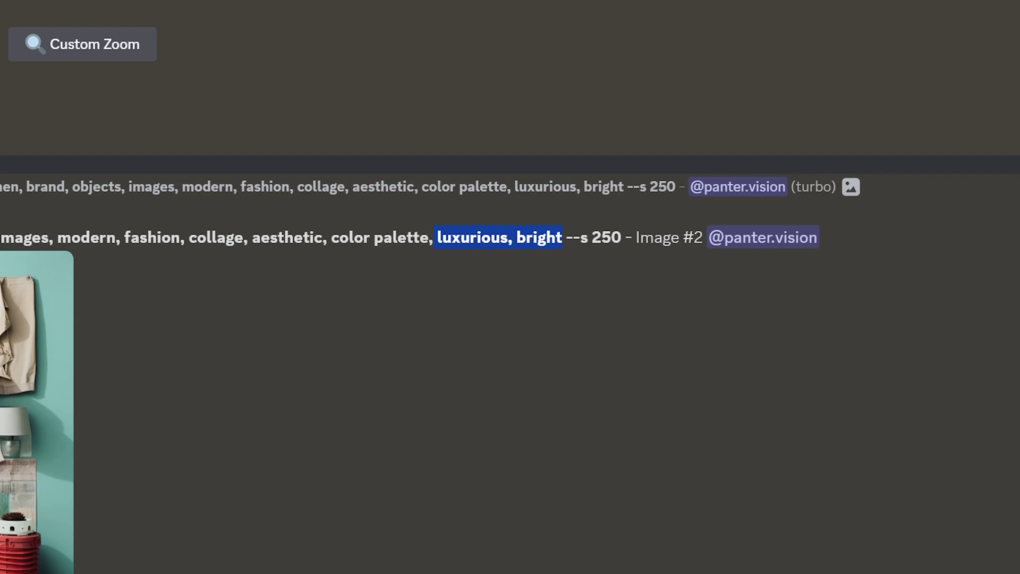
{"action": "left_click", "coordinate": [453, 349]}
{"action": "left_click", "coordinate": [254, 272]}
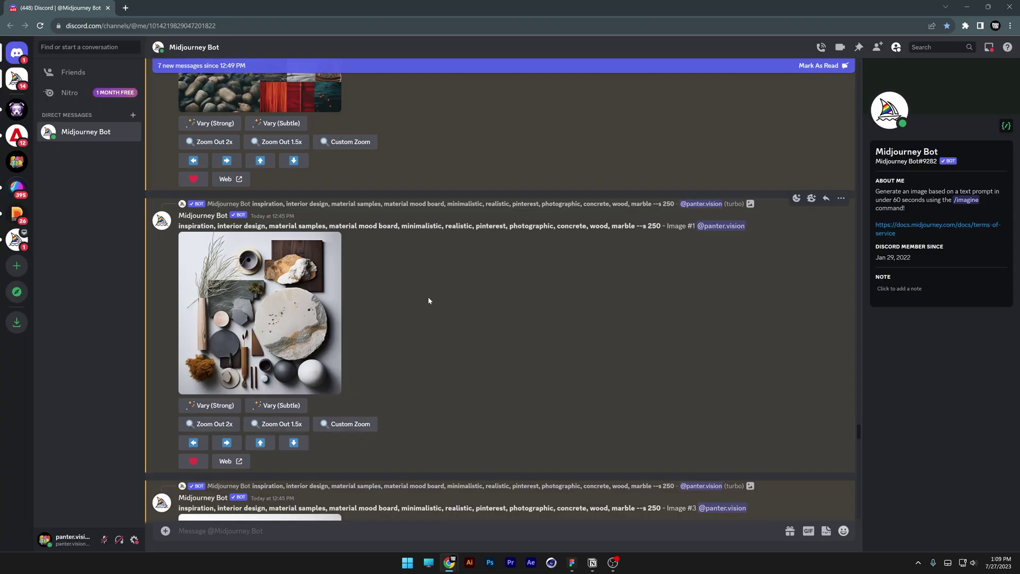
{"action": "left_click", "coordinate": [285, 296]}
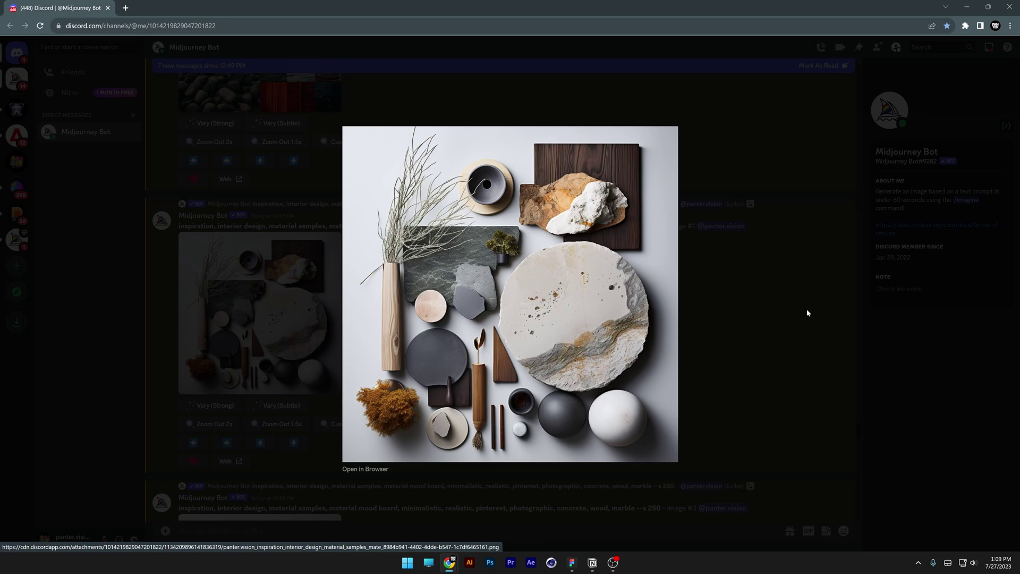
View the stones-and-green-plant material mood board enlarged, then highlight its prompt keywords up to marble.
{"action": "left_click", "coordinate": [806, 313]}
{"action": "scroll", "coordinate": [584, 335], "scroll_direction": "down", "scroll_amount": 4}
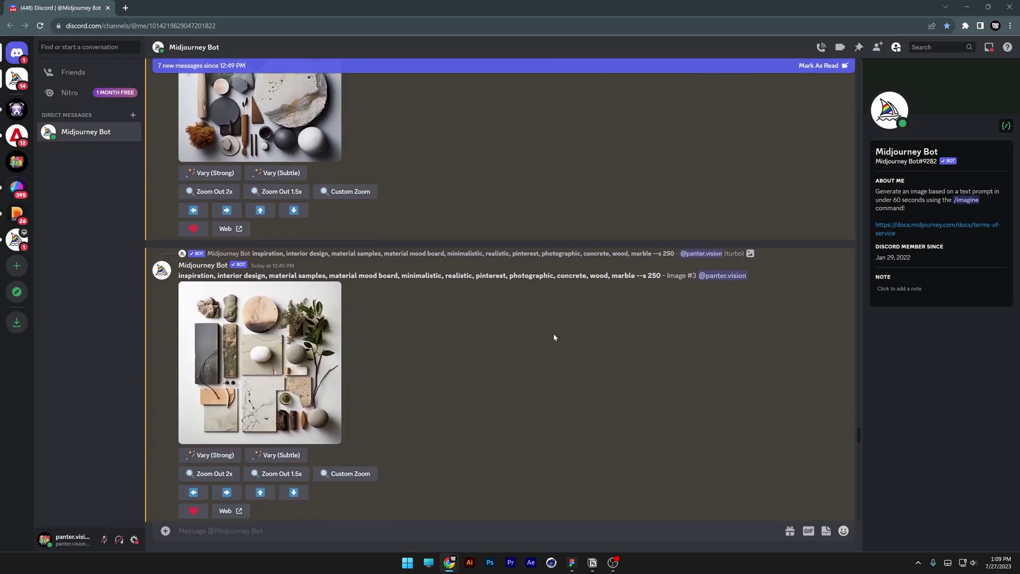
{"action": "left_click", "coordinate": [276, 380]}
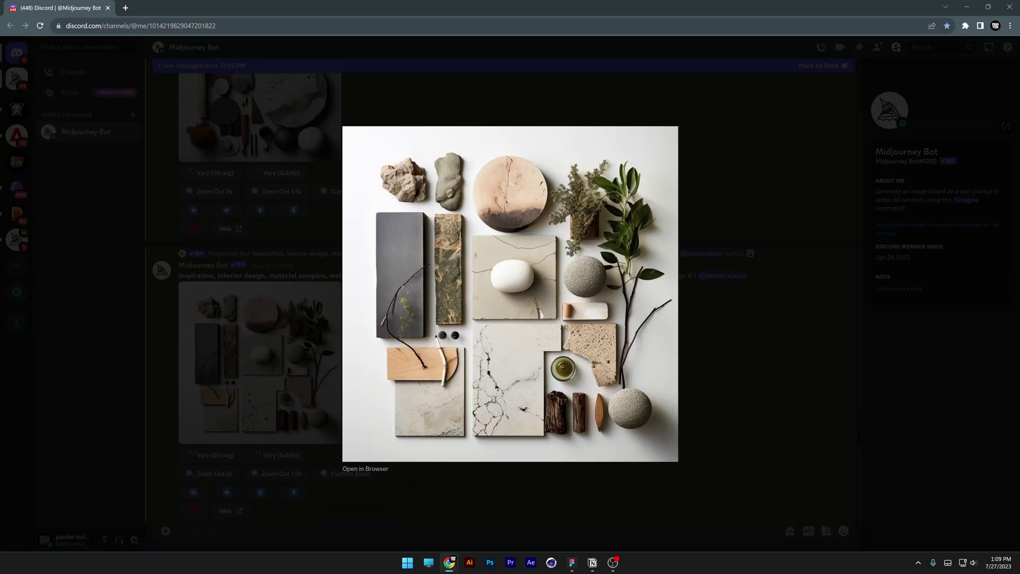
{"action": "key", "text": "Escape"}
{"action": "left_click_drag", "start_coordinate": [62, 265], "coordinate": [126, 265]}
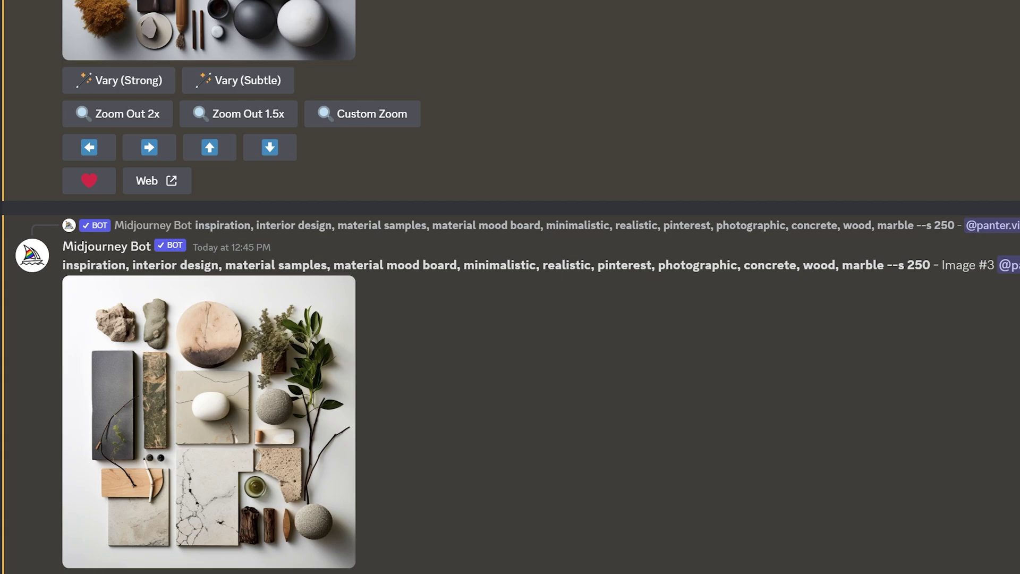
{"action": "left_click_drag", "start_coordinate": [62, 265], "coordinate": [884, 265]}
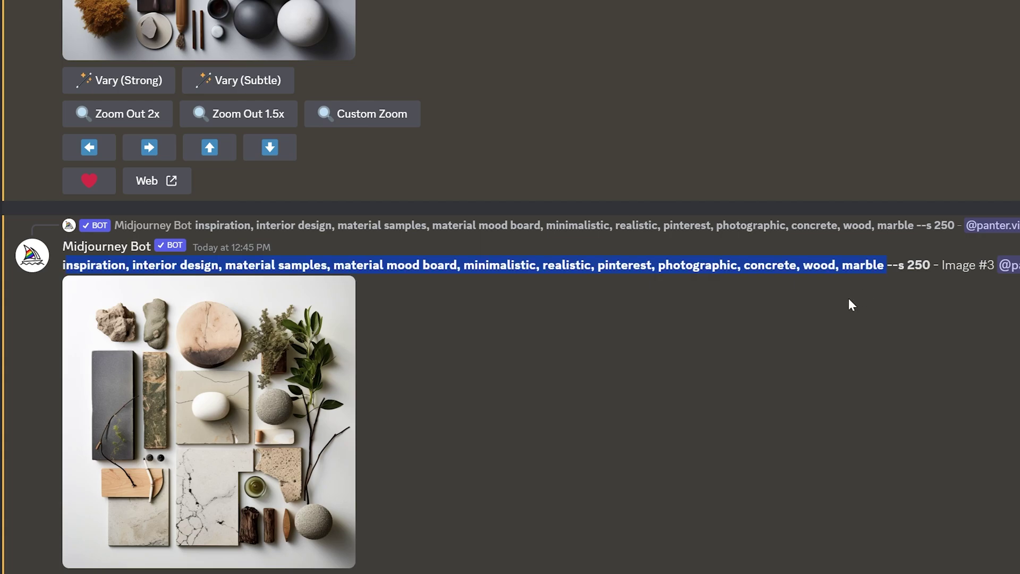
Highlight the Image #4 prompt keywords and enlarge the concrete, wood and marble mood board.
{"action": "scroll", "coordinate": [799, 314], "scroll_direction": "down", "scroll_amount": 10}
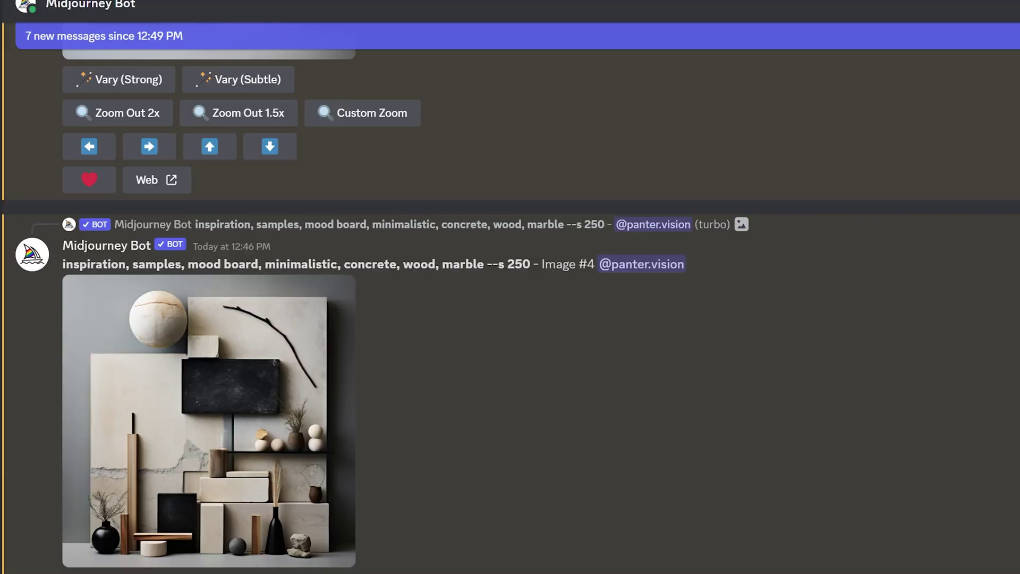
{"action": "left_click_drag", "start_coordinate": [73, 264], "coordinate": [497, 264]}
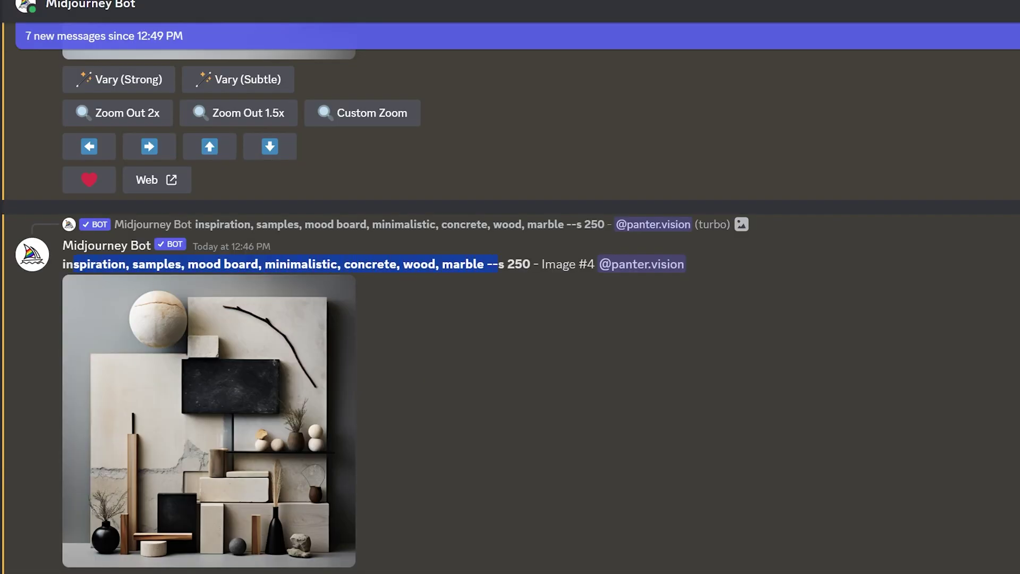
{"action": "left_click", "coordinate": [486, 334]}
{"action": "left_click", "coordinate": [245, 410]}
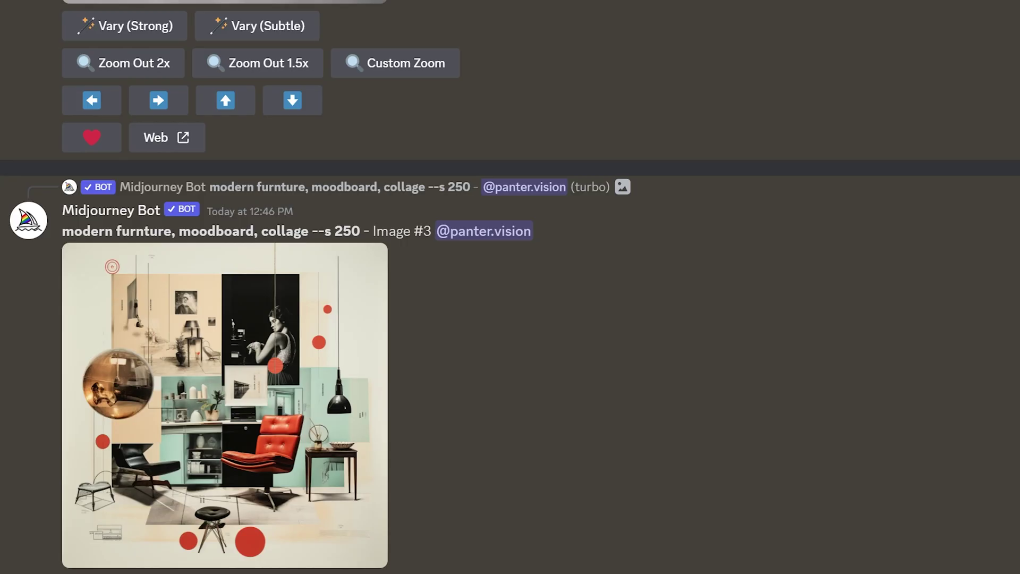
View the red-armchair modern furniture collage and the dark prototype interior moodboard enlarged.
{"action": "left_click_drag", "start_coordinate": [62, 231], "coordinate": [344, 361]}
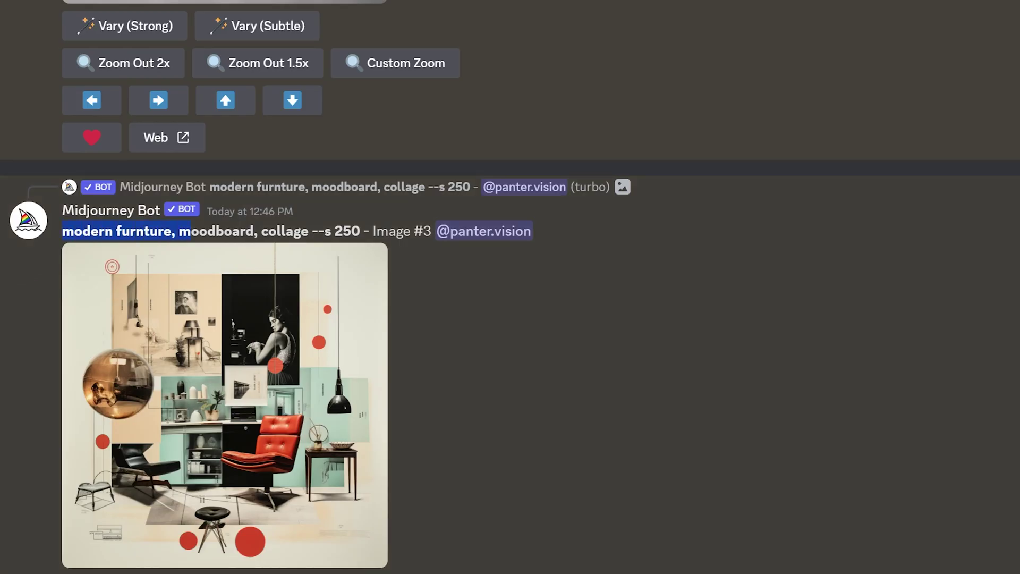
{"action": "left_click", "coordinate": [343, 360]}
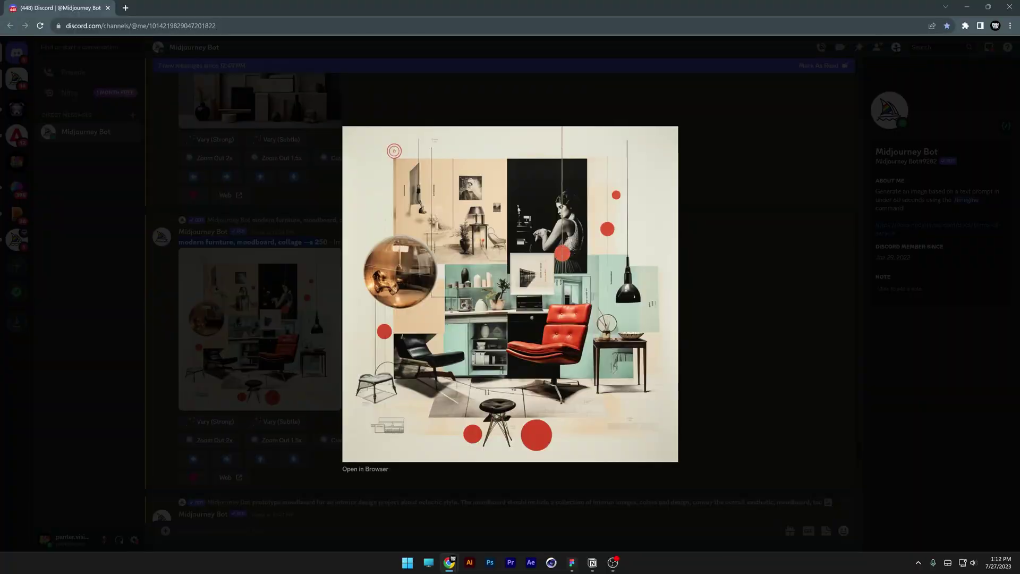
{"action": "key", "text": "Escape"}
{"action": "scroll", "coordinate": [236, 257], "scroll_direction": "down", "scroll_amount": 5}
{"action": "left_click", "coordinate": [235, 256]}
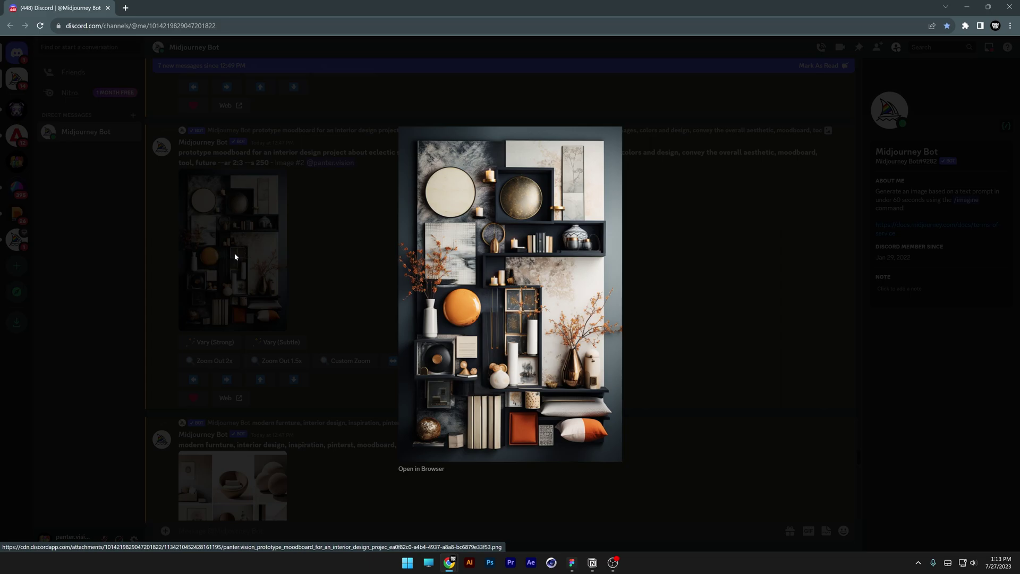
{"action": "left_click", "coordinate": [379, 212]}
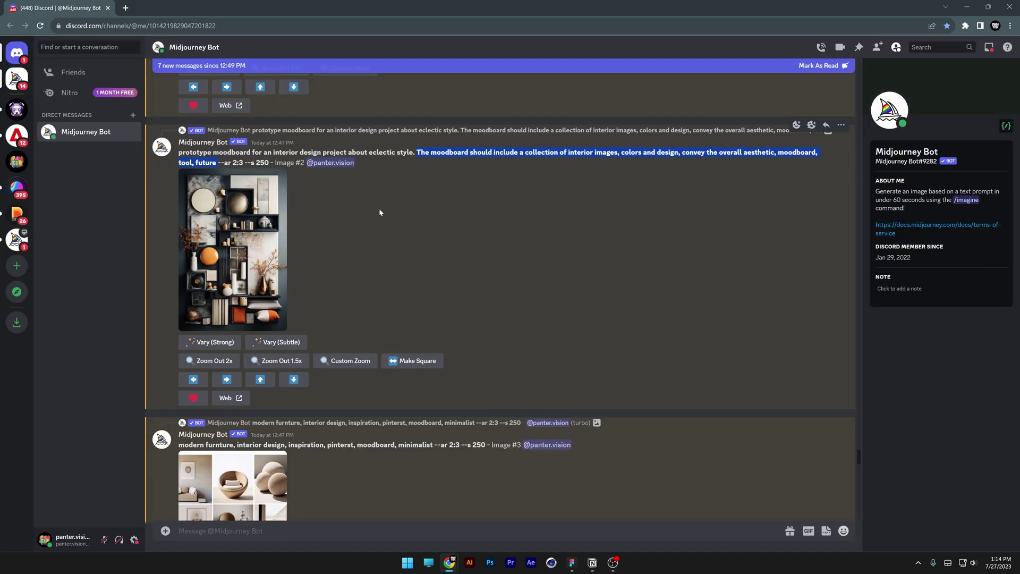
Highlight the beige furniture prompt through minimalist, then enlarge the beige moodboards, ending on the dried-flower one.
{"action": "scroll", "coordinate": [379, 212], "scroll_direction": "down", "scroll_amount": 5}
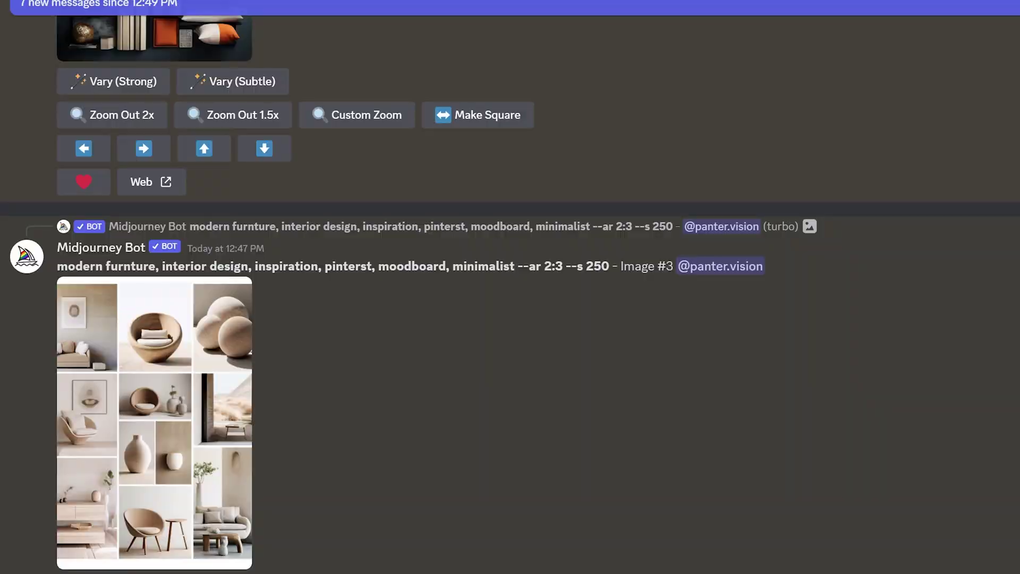
{"action": "left_click_drag", "start_coordinate": [68, 266], "coordinate": [360, 265]}
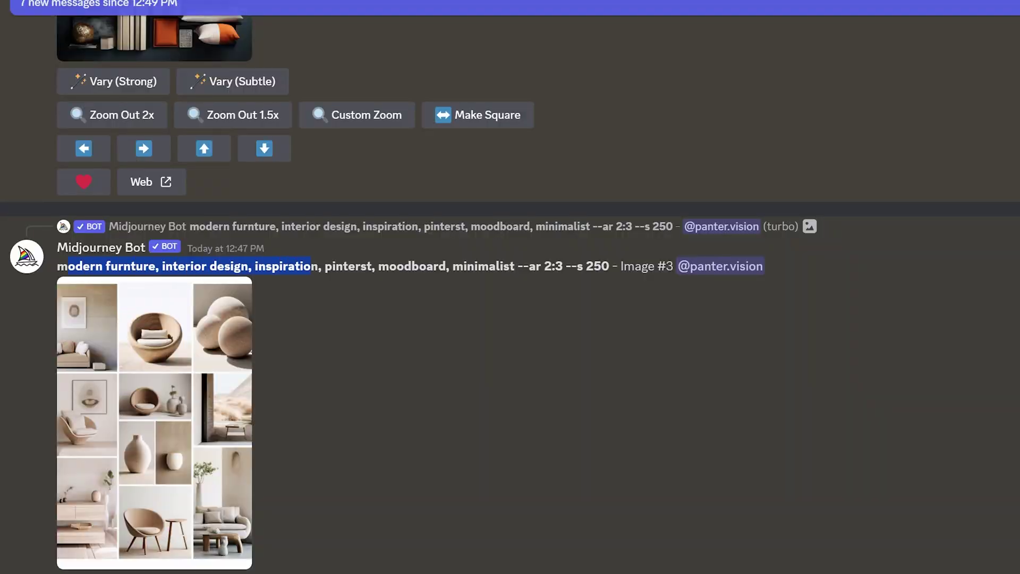
{"action": "left_click_drag", "start_coordinate": [360, 265], "coordinate": [510, 266]}
{"action": "left_click", "coordinate": [505, 342]}
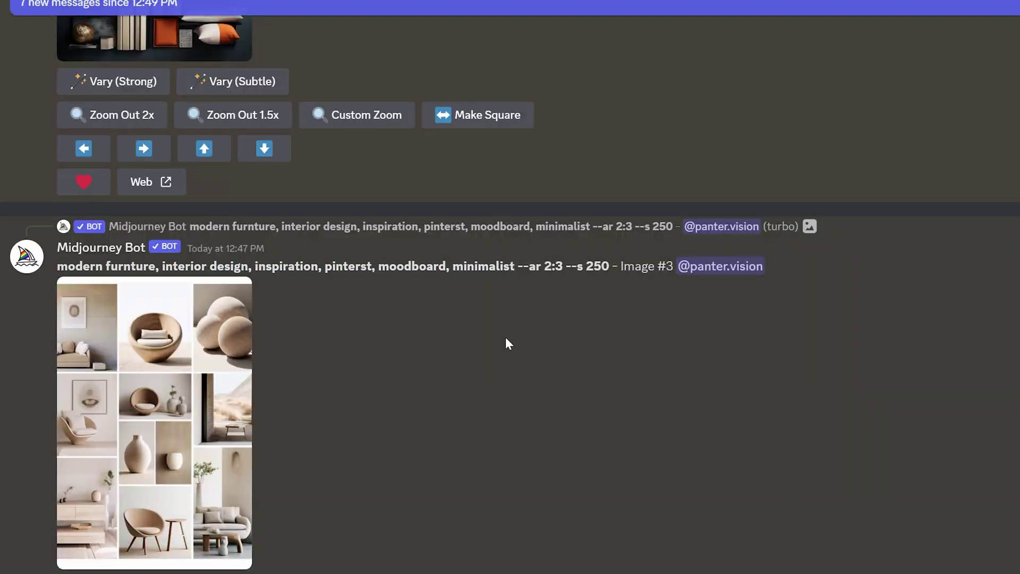
{"action": "left_click", "coordinate": [275, 271]}
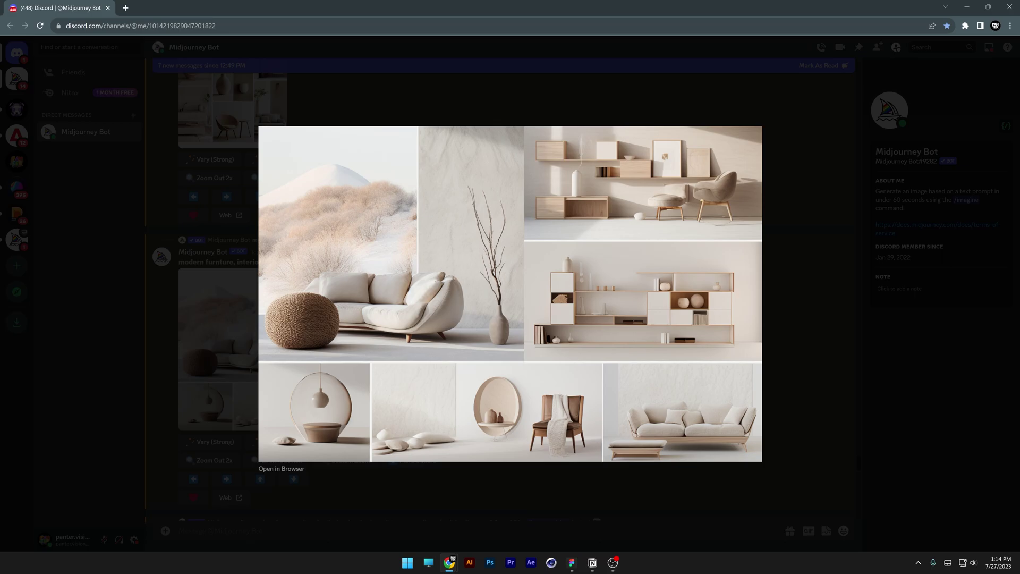
{"action": "left_click", "coordinate": [779, 285]}
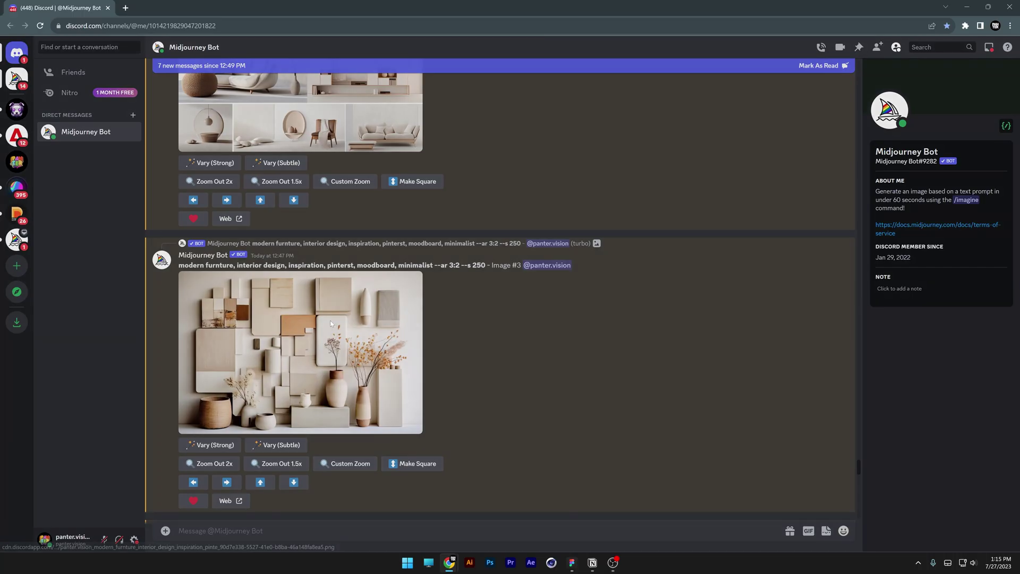
{"action": "left_click", "coordinate": [330, 320]}
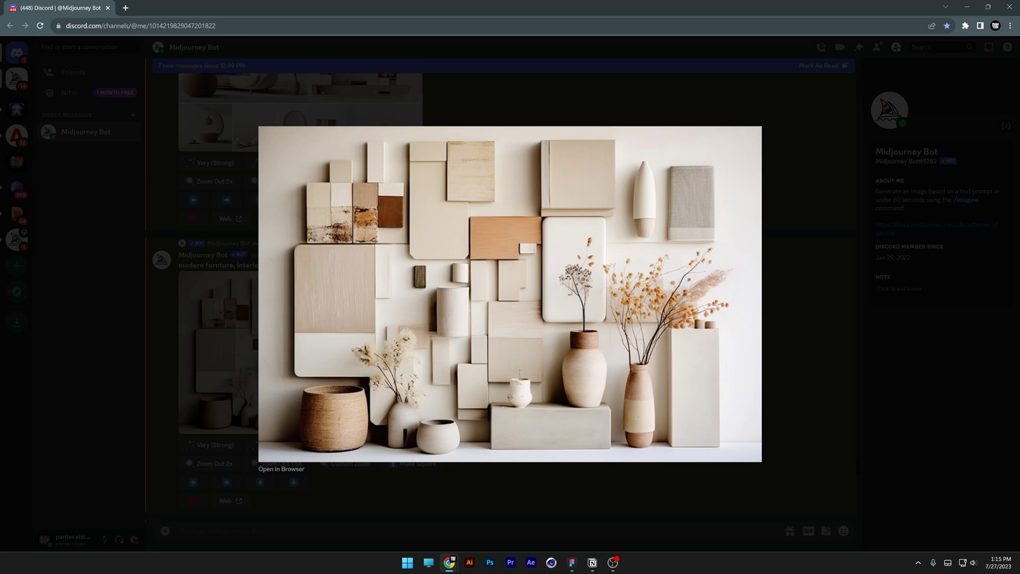
View the red and yellow jewelry moodboard enlarged.
{"action": "key", "text": "Escape"}
{"action": "scroll", "coordinate": [574, 277], "scroll_direction": "down", "scroll_amount": 5}
{"action": "left_click", "coordinate": [329, 244]}
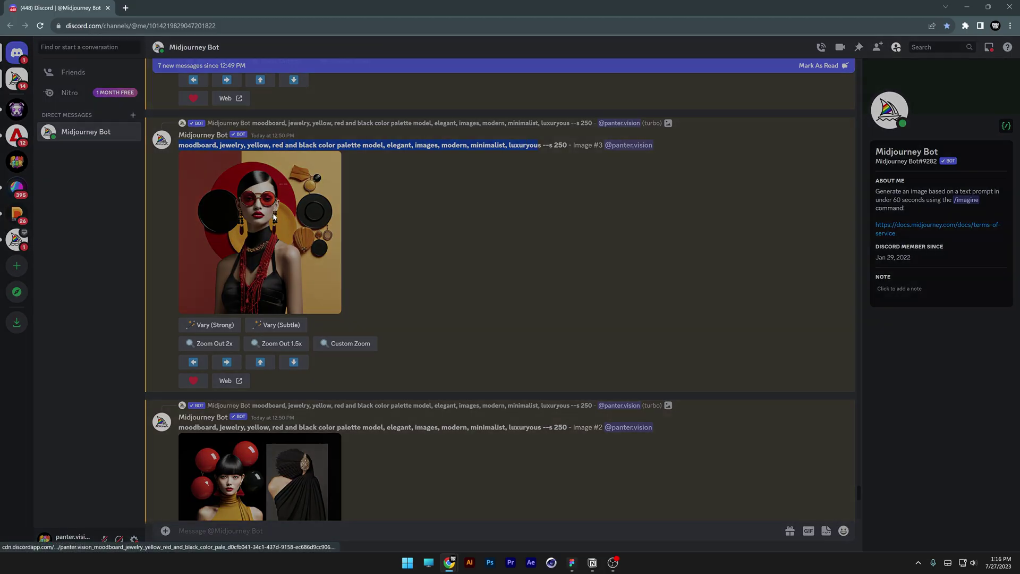
{"action": "left_click", "coordinate": [274, 218]}
View the yellow-dress and black-dress red-flower jewelry moodboards, then the navy-gold branding moodboard.
{"action": "key", "text": "Escape"}
{"action": "scroll", "coordinate": [194, 320], "scroll_direction": "down", "scroll_amount": 3}
{"action": "left_click", "coordinate": [194, 320]}
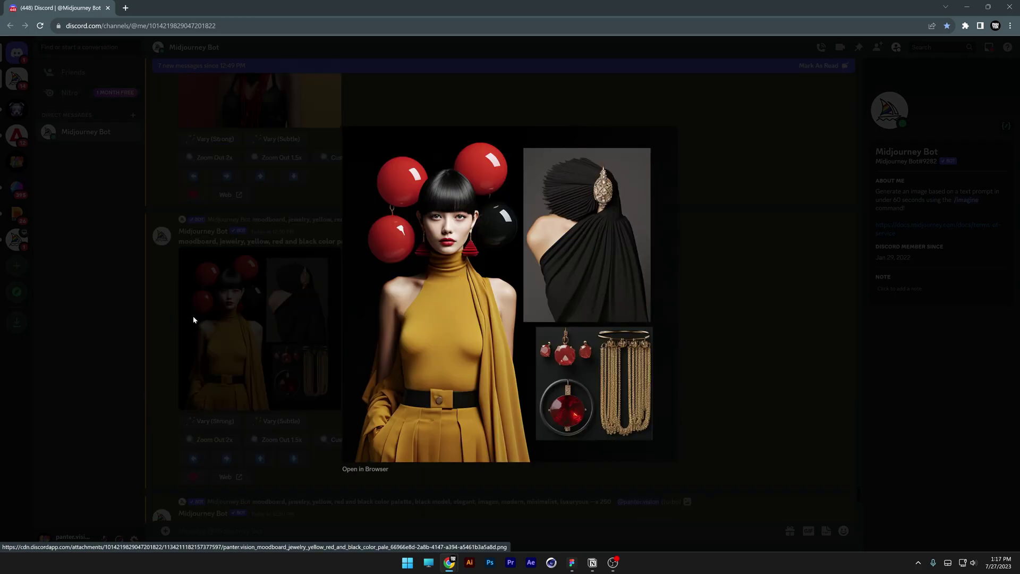
{"action": "key", "text": "Escape"}
{"action": "scroll", "coordinate": [187, 323], "scroll_direction": "down", "scroll_amount": 5}
{"action": "left_click", "coordinate": [180, 326]}
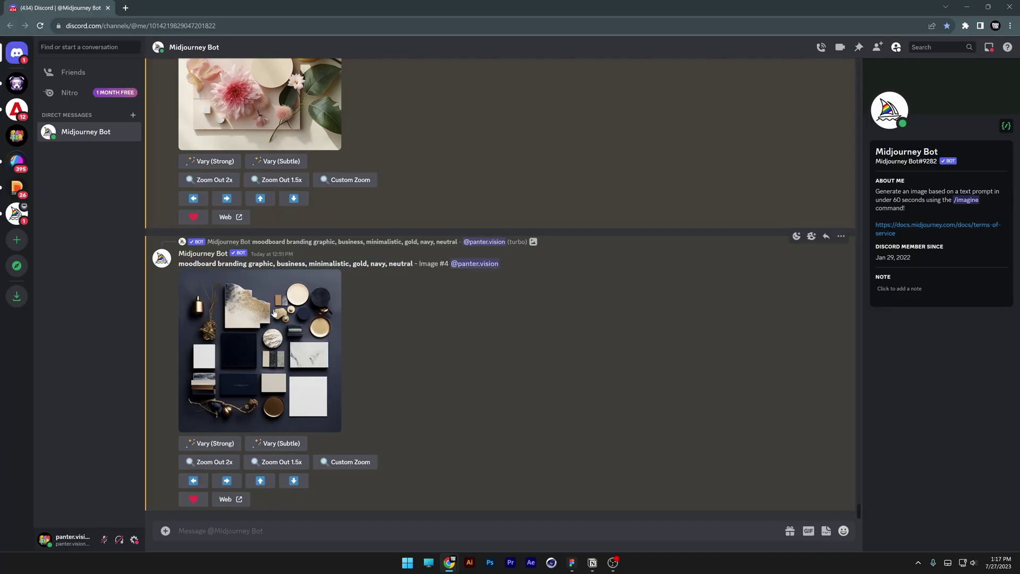
{"action": "left_click", "coordinate": [274, 314]}
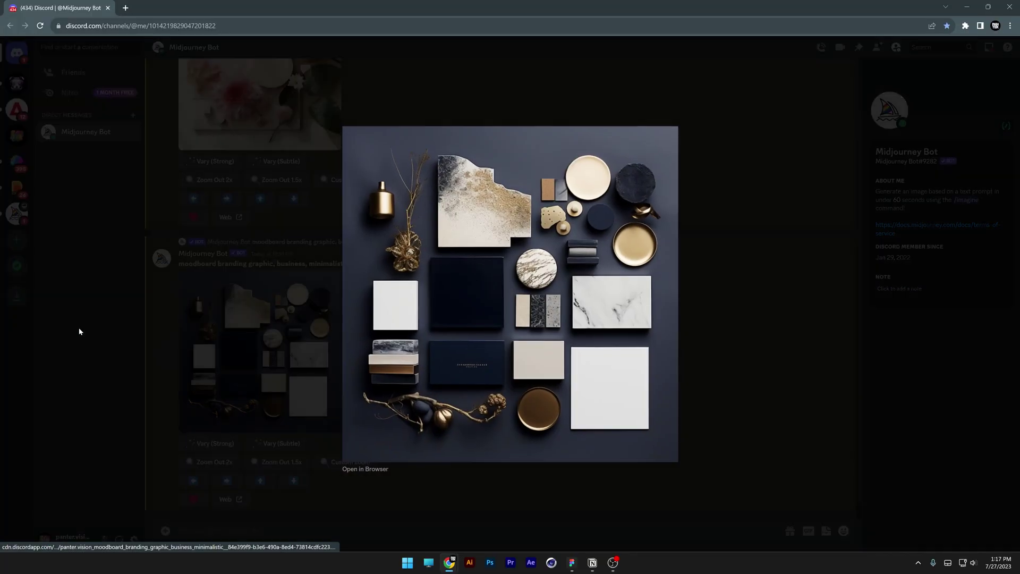